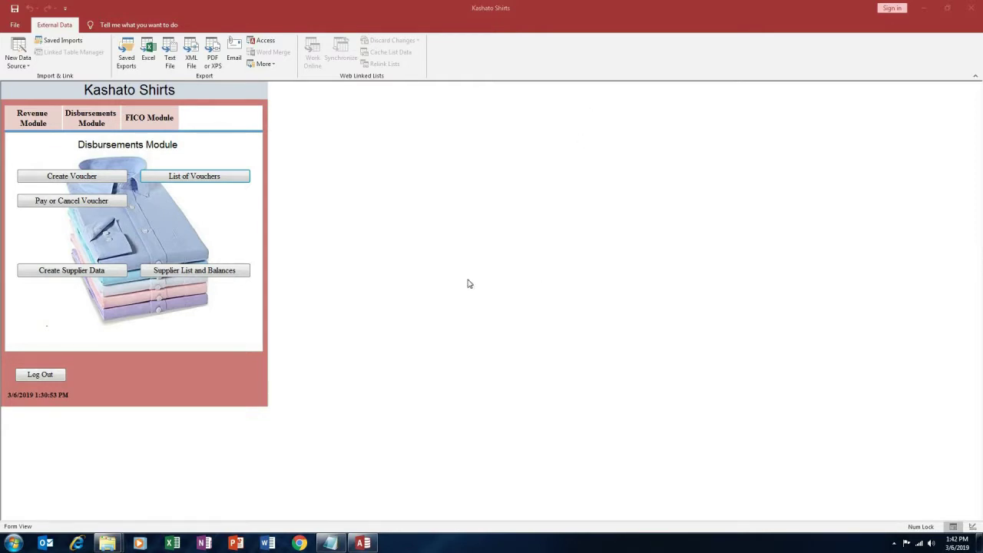
# Step: Switch to the Notepad transaction note dated Oct. 5 and correct the misspelled word to "received"
pyautogui.click(330, 543)
pyautogui.moveTo(315, 222); pyautogui.dragTo(590, 234)
pyautogui.click(372, 240)
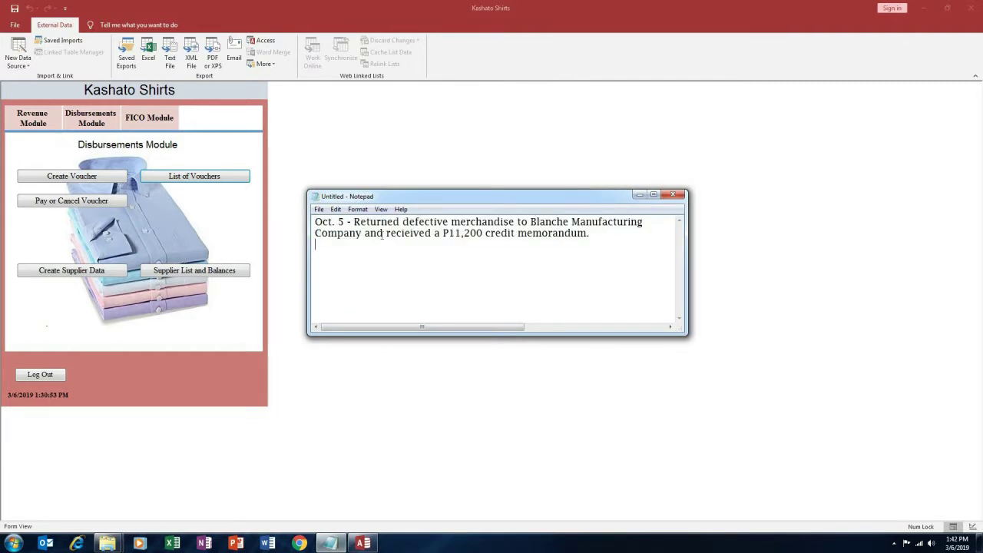
pyautogui.moveTo(386, 233); pyautogui.dragTo(392, 234)
pyautogui.click(405, 234)
pyautogui.press('Delete')
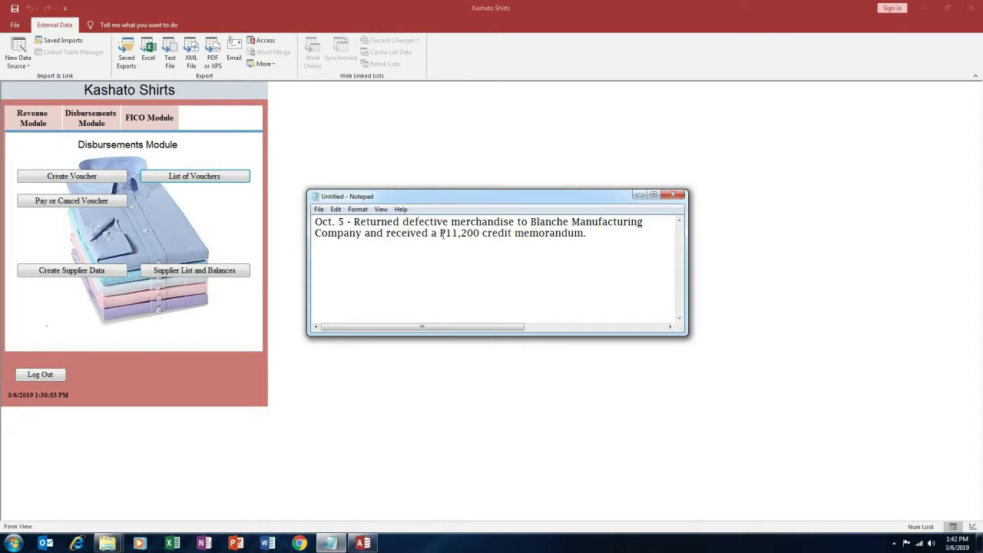
# Step: Review the Oct. 5 note for the credit memorandum amount and the supplier that received the returned merchandise
pyautogui.moveTo(433, 233); pyautogui.dragTo(589, 234)
pyautogui.click(585, 242)
pyautogui.moveTo(434, 234); pyautogui.dragTo(309, 223)
pyautogui.click(586, 269)
pyautogui.click(527, 268)
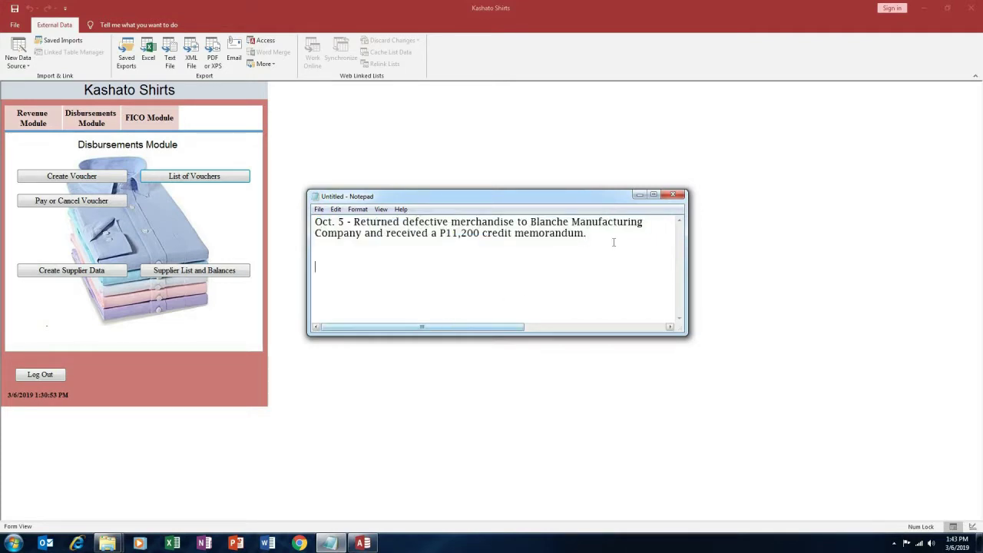
pyautogui.moveTo(530, 222); pyautogui.dragTo(628, 223)
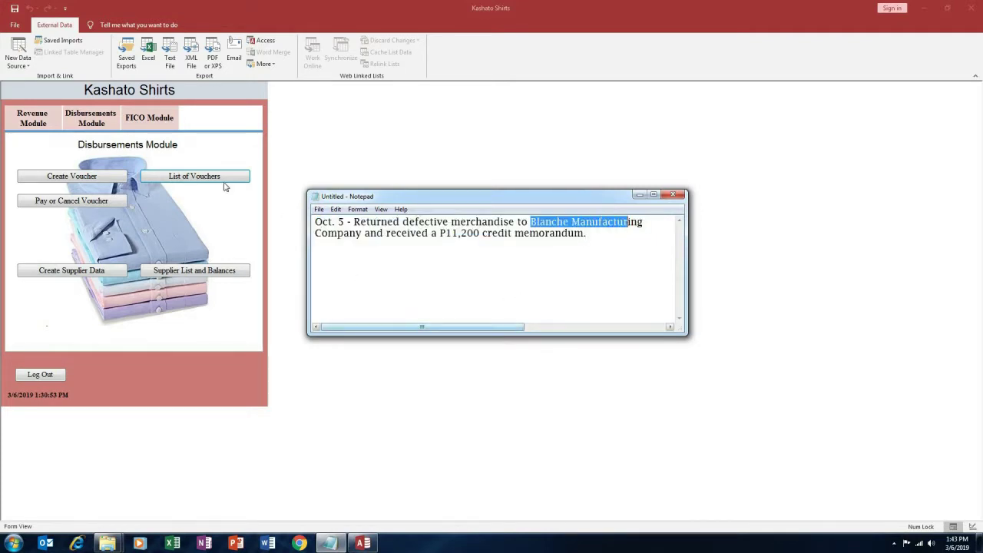
# Step: Display the Disbursements Module's list of vouchers and open the Blanche Manufacturing Company voucher dated 10/2/2018
pyautogui.click(93, 112)
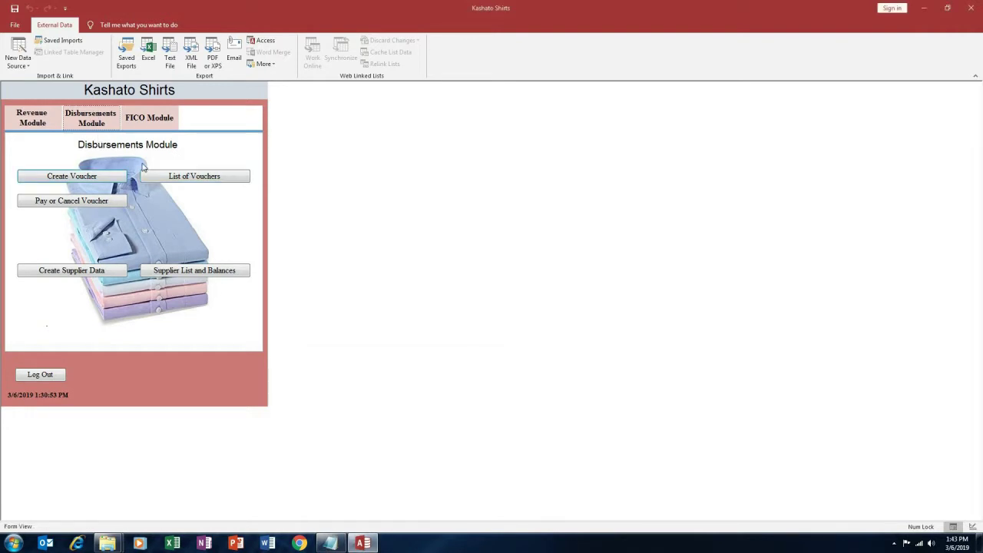
pyautogui.click(177, 178)
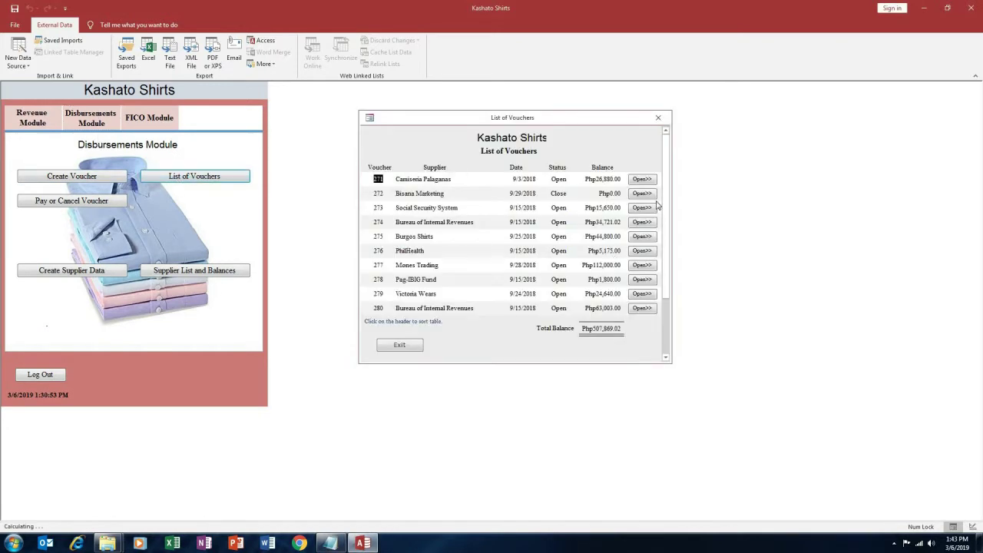
pyautogui.scroll(-2, 583, 250)
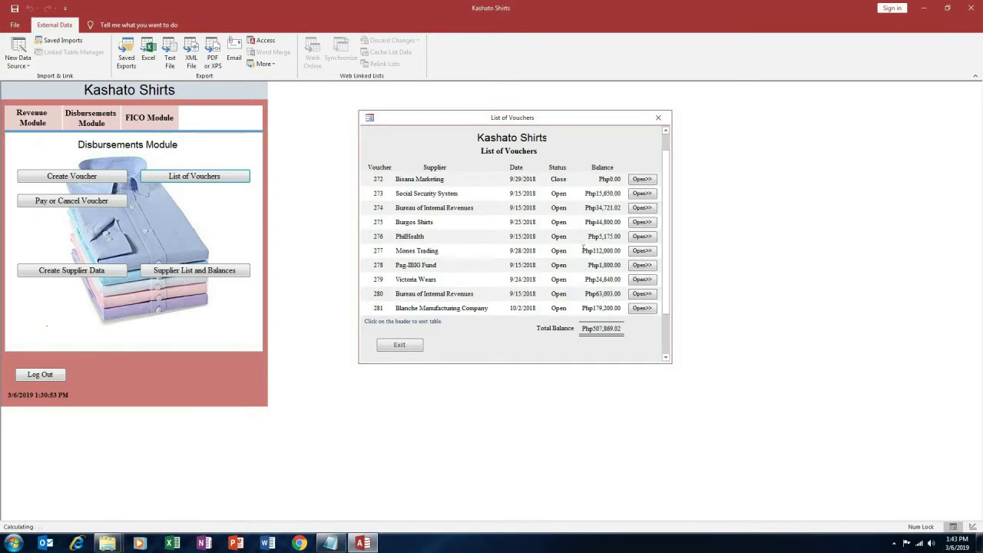
pyautogui.click(396, 298)
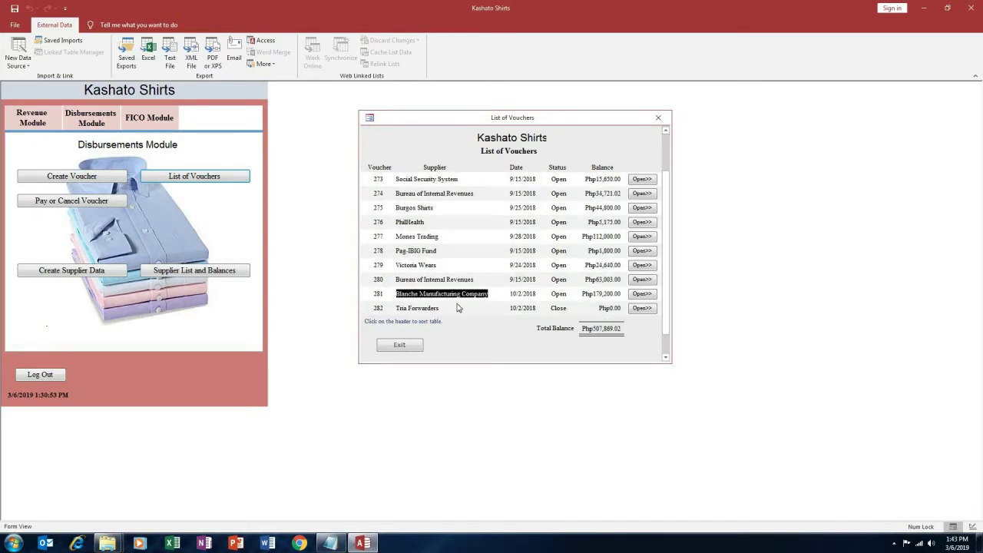
pyautogui.click(458, 308)
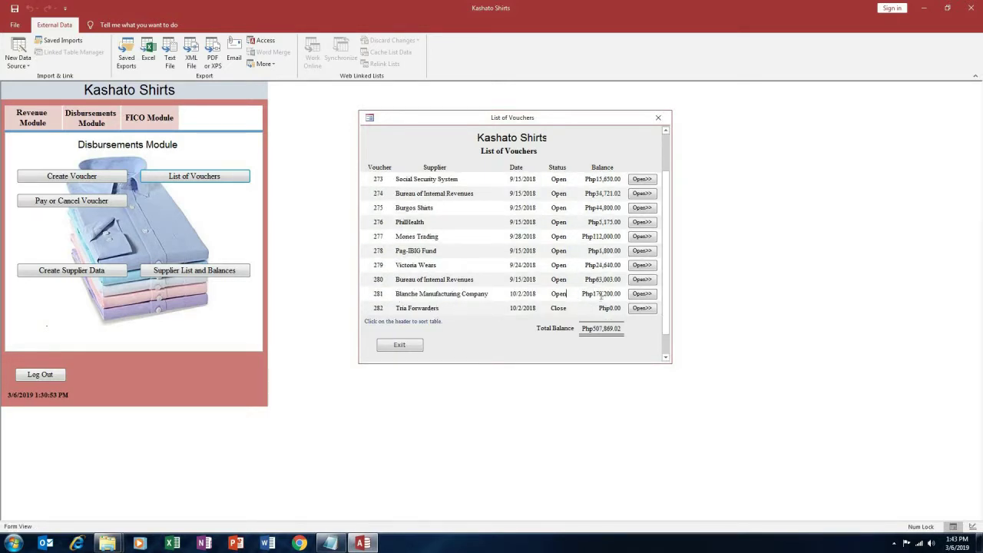
pyautogui.click(586, 295)
pyautogui.moveTo(512, 294); pyautogui.dragTo(540, 295)
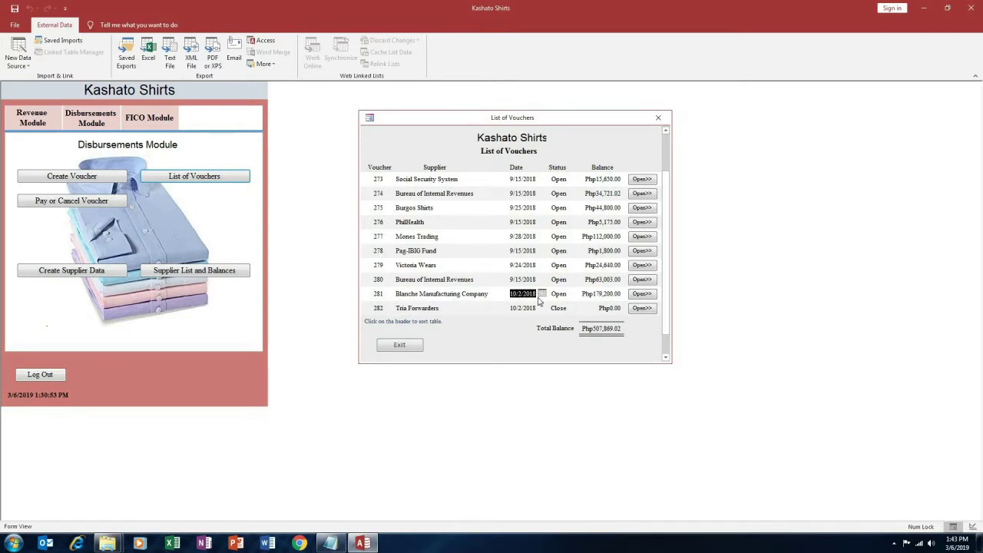
pyautogui.press('Tab')
pyautogui.click(592, 295)
pyautogui.click(642, 294)
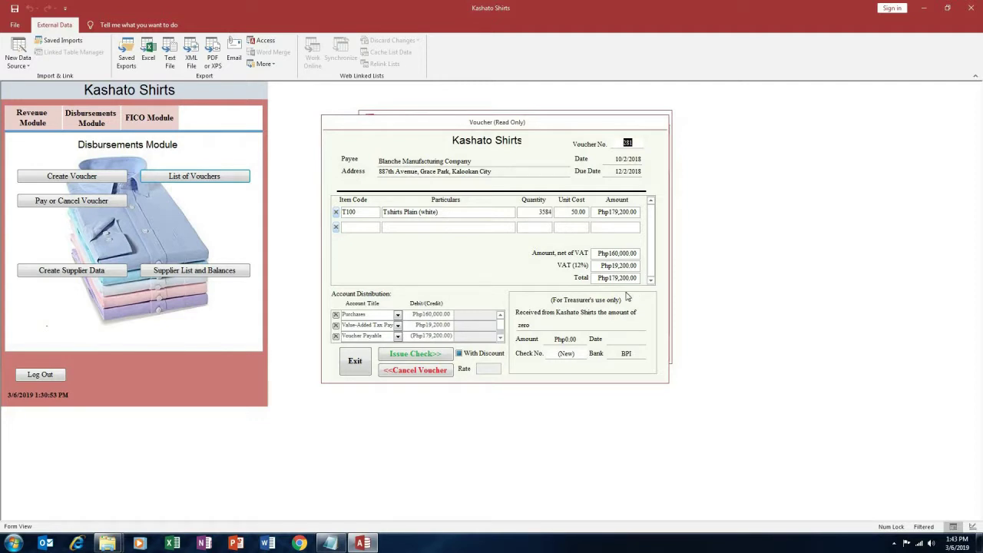
# Step: Cancel the Blanche Manufacturing Company voucher, confirming the deletion of its account entries, and close it
pyautogui.moveTo(509, 123); pyautogui.dragTo(525, 104)
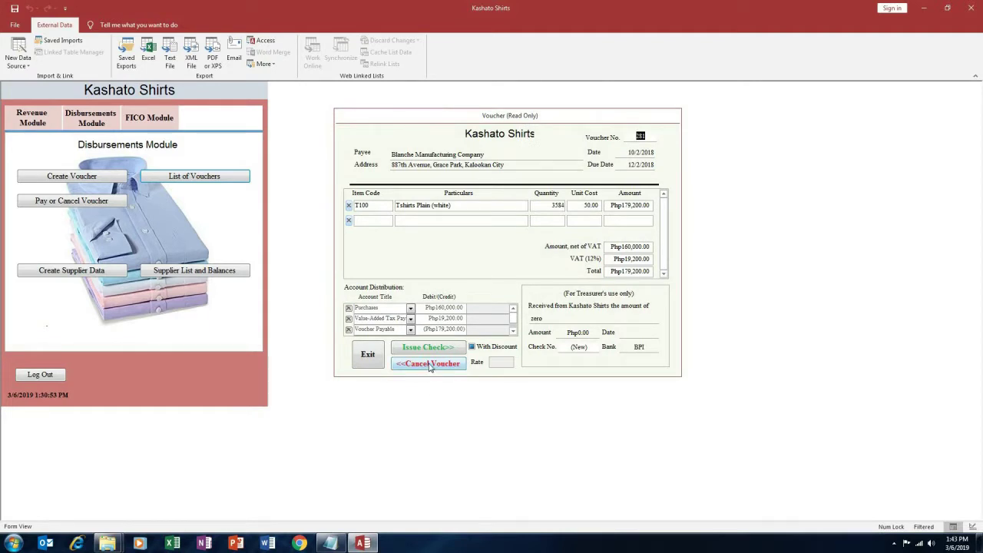
pyautogui.click(430, 364)
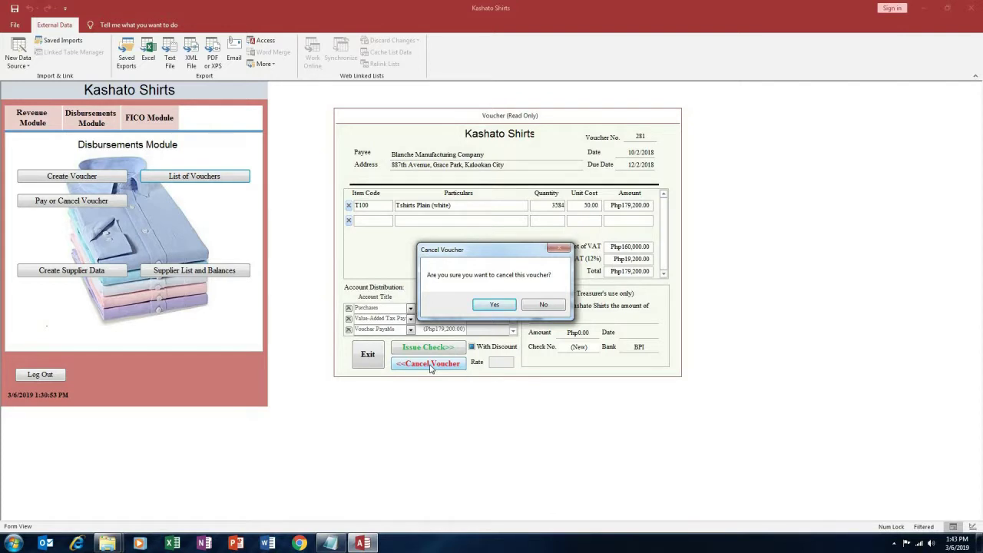
pyautogui.click(494, 305)
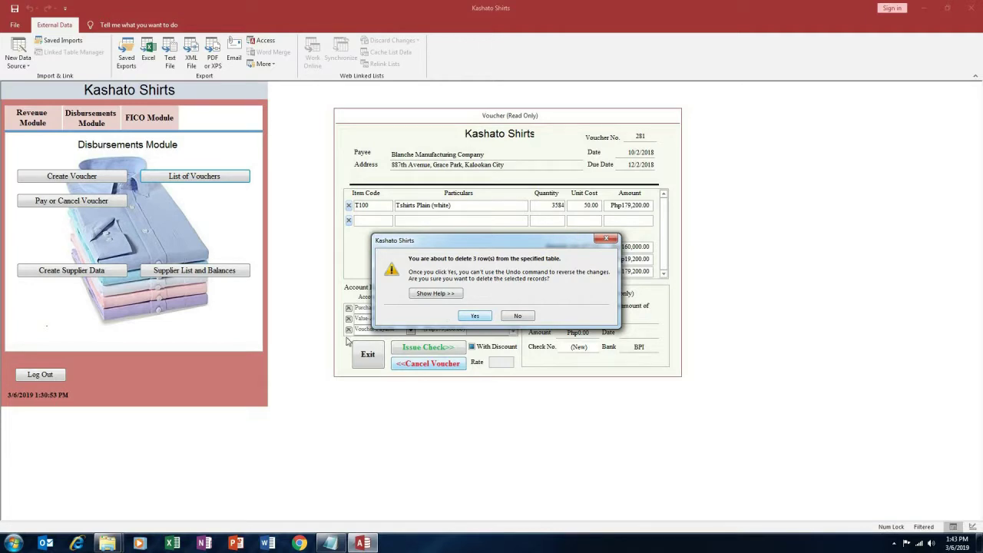
pyautogui.click(476, 318)
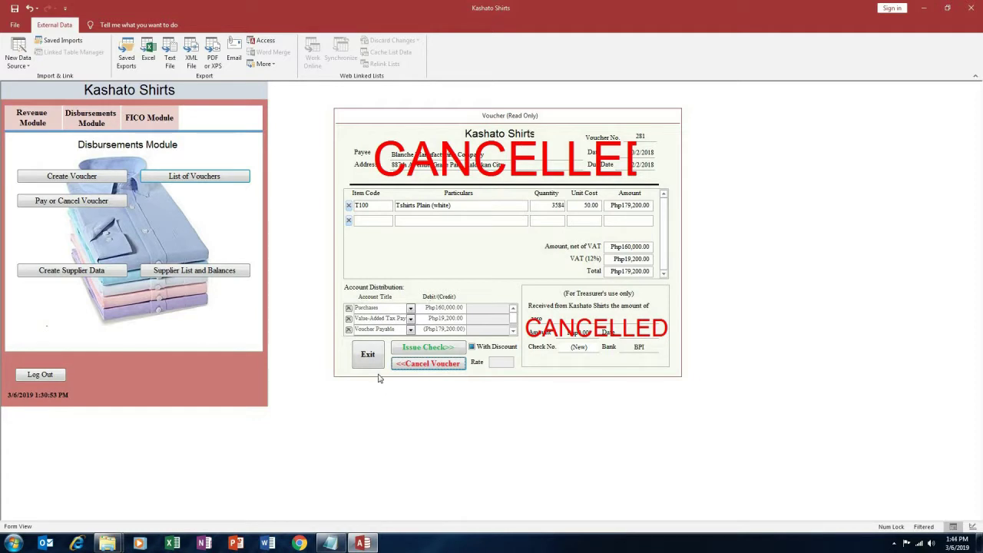
pyautogui.moveTo(531, 119); pyautogui.dragTo(254, 155)
pyautogui.moveTo(68, 228); pyautogui.dragTo(637, 151)
pyautogui.click(472, 386)
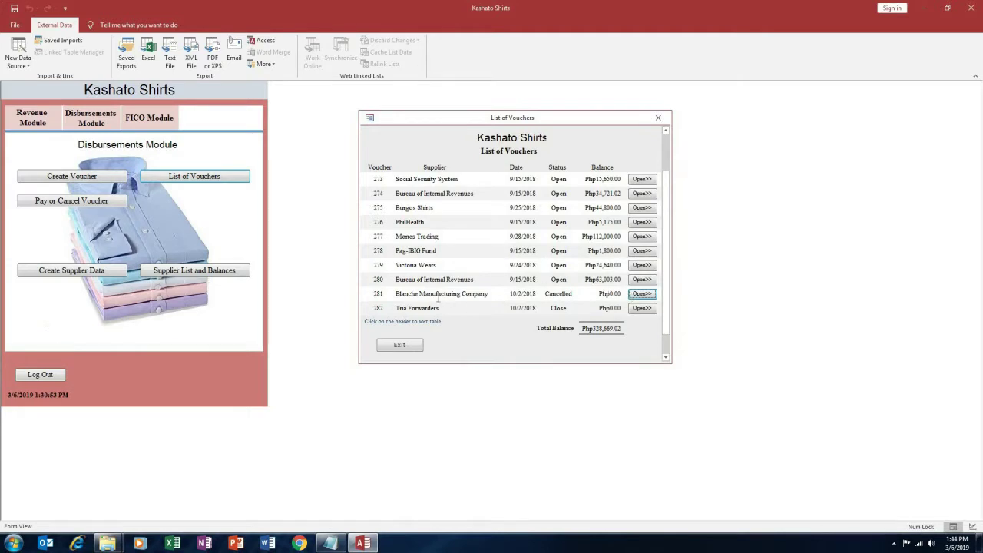
# Step: Check the date, status and balance of the Blanche Manufacturing Company voucher in the list, and close the list
pyautogui.moveTo(399, 294); pyautogui.dragTo(444, 294)
pyautogui.moveTo(521, 296); pyautogui.dragTo(523, 296)
pyautogui.click(523, 294)
pyautogui.press('Tab')
pyautogui.press('Tab')
pyautogui.click(611, 294)
pyautogui.click(399, 347)
# Step: Create a new voucher with Blanche Manufacturing Company as the payee
pyautogui.click(86, 181)
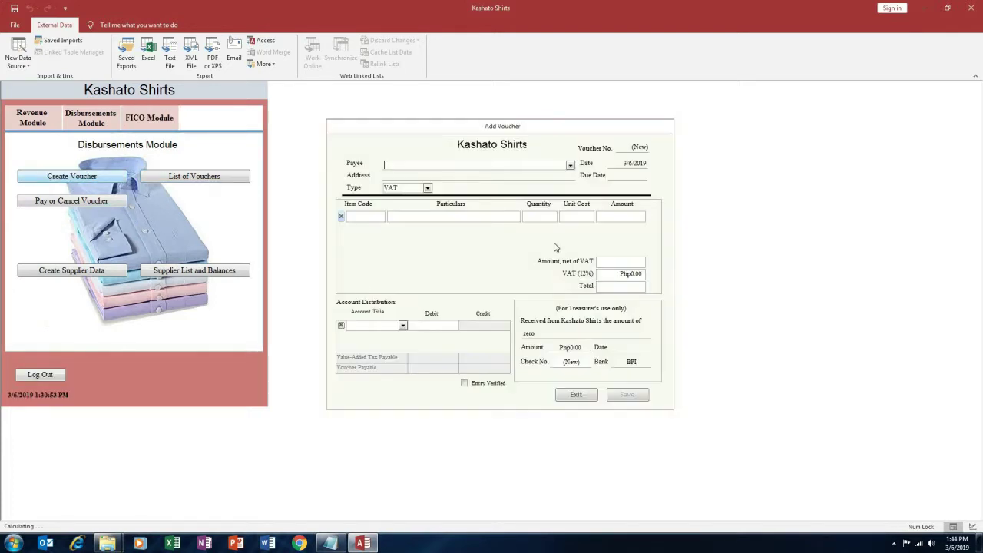
pyautogui.click(570, 166)
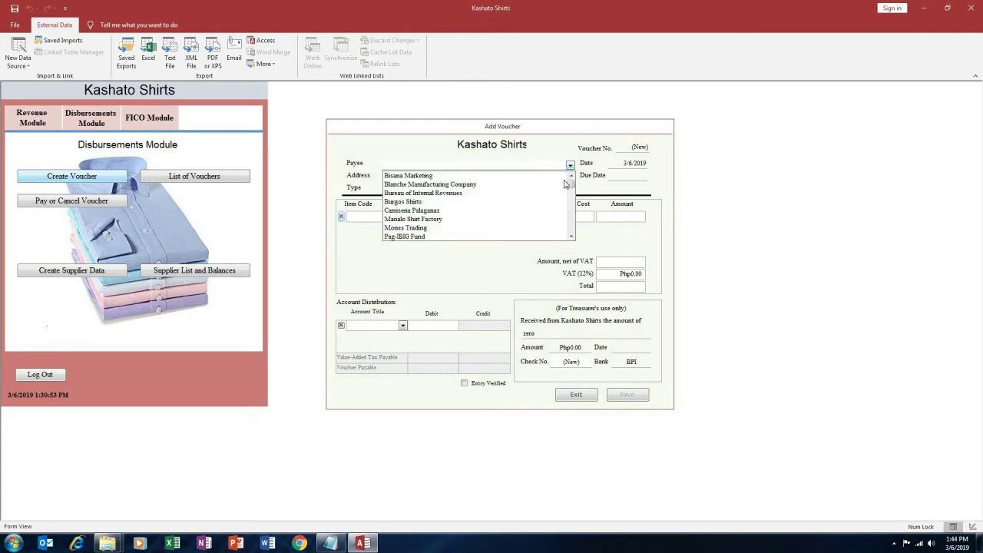
pyautogui.click(464, 185)
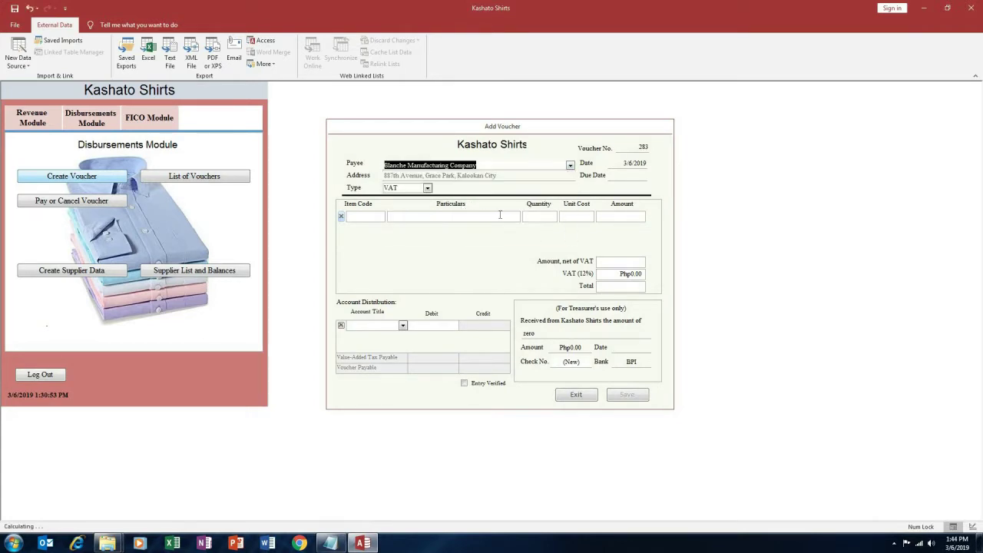
# Step: Set the new voucher's date to 10/5/2018, matching the transaction note
pyautogui.click(636, 163)
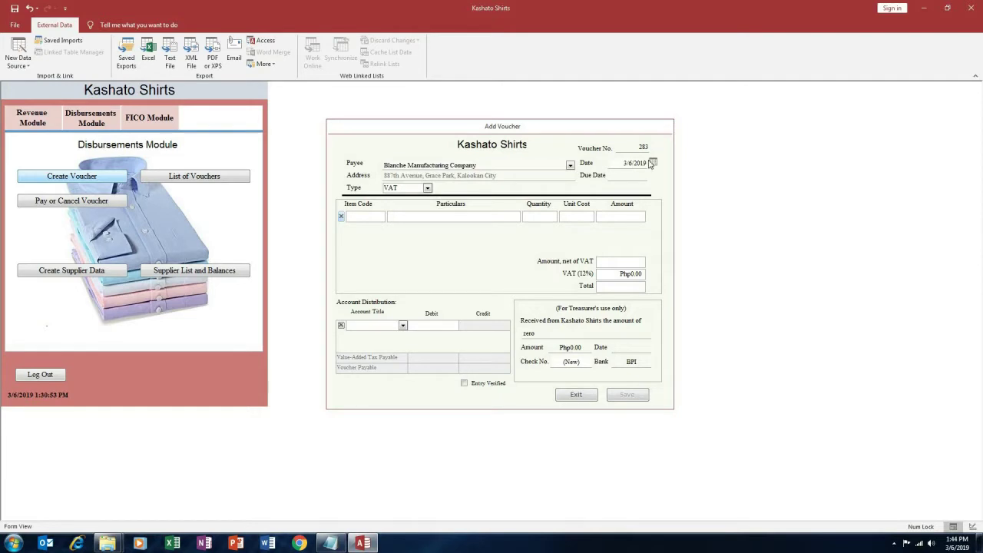
pyautogui.click(652, 163)
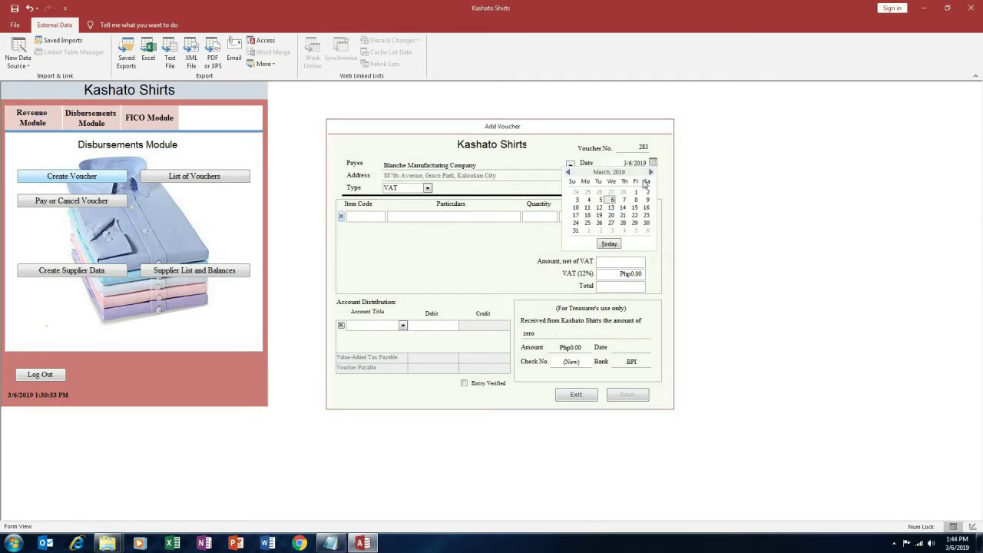
pyautogui.click(568, 173)
pyautogui.click(568, 173)
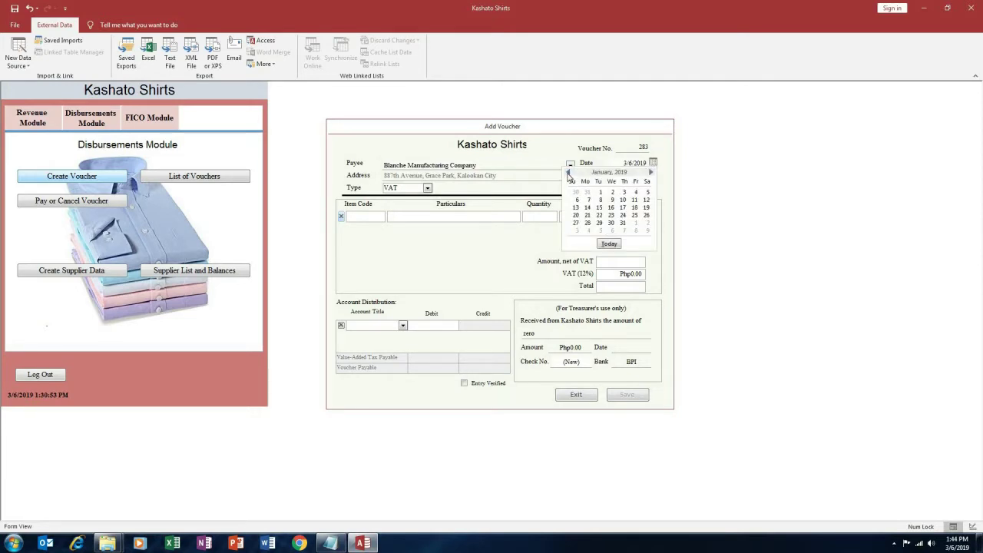
pyautogui.click(568, 173)
pyautogui.click(568, 173)
pyautogui.click(568, 173)
pyautogui.click(623, 192)
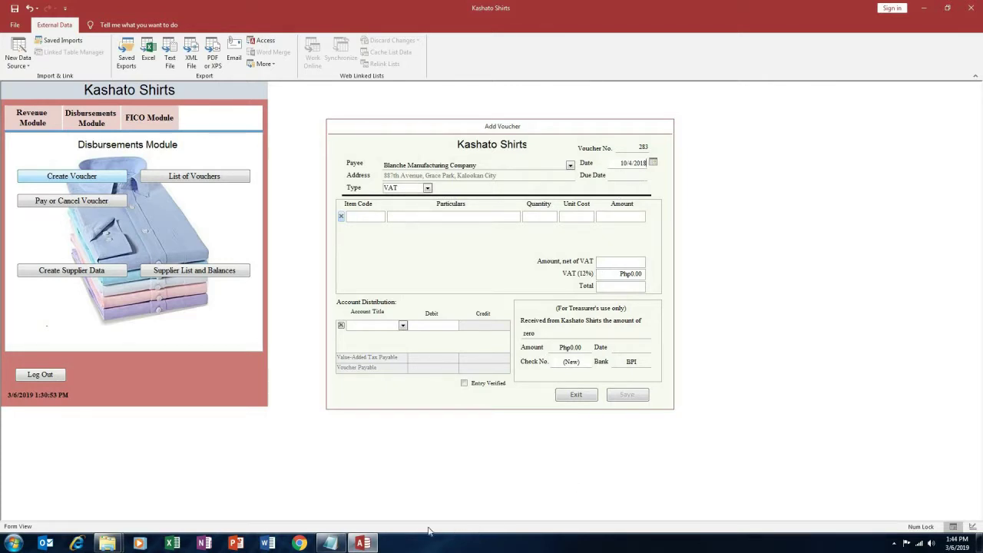
pyautogui.click(330, 543)
pyautogui.click(632, 163)
pyautogui.press('BackSpace')
pyautogui.write('5')
# Step: Copy the voucher date into the due date and change it to 12/2/2018
pyautogui.moveTo(620, 163); pyautogui.dragTo(659, 170)
pyautogui.hotkey('ctrl', 'c')
pyautogui.click(621, 175)
pyautogui.hotkey('ctrl', 'v')
pyautogui.click(628, 175)
pyautogui.press('BackSpace')
pyautogui.write('2')
pyautogui.press('Delete')
pyautogui.write('2')
# Step: Fill the first voucher line with item code T100 and the particulars "Tshirts plain (white)"
pyautogui.click(412, 217)
pyautogui.click(378, 216)
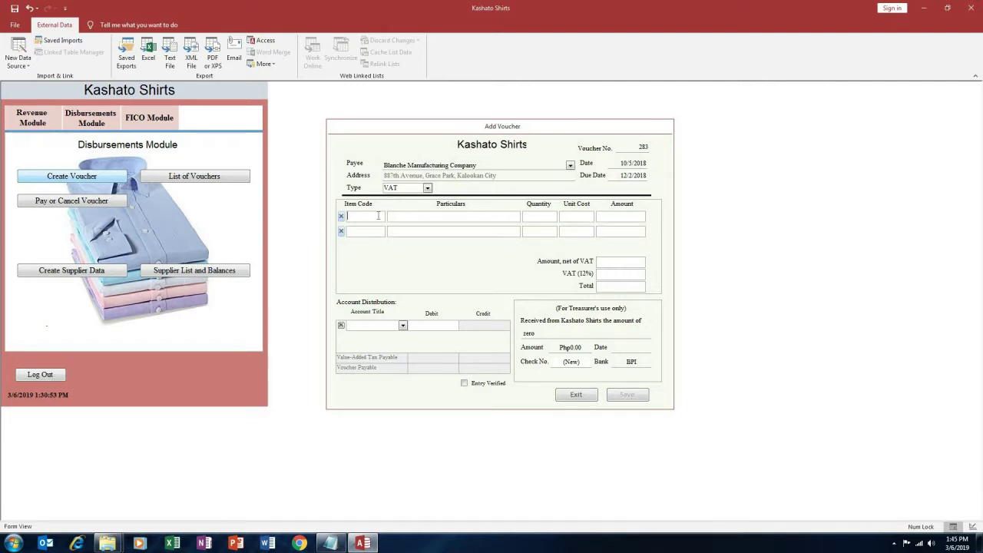
pyautogui.write('T100')
pyautogui.click(410, 219)
pyautogui.write('Tshirts plain (white')
pyautogui.write(')')
# Step: Open the Calculator and subtract the 11200 credit memorandum from the original voucher amount of 179200
pyautogui.click(14, 543)
pyautogui.write('calcu')
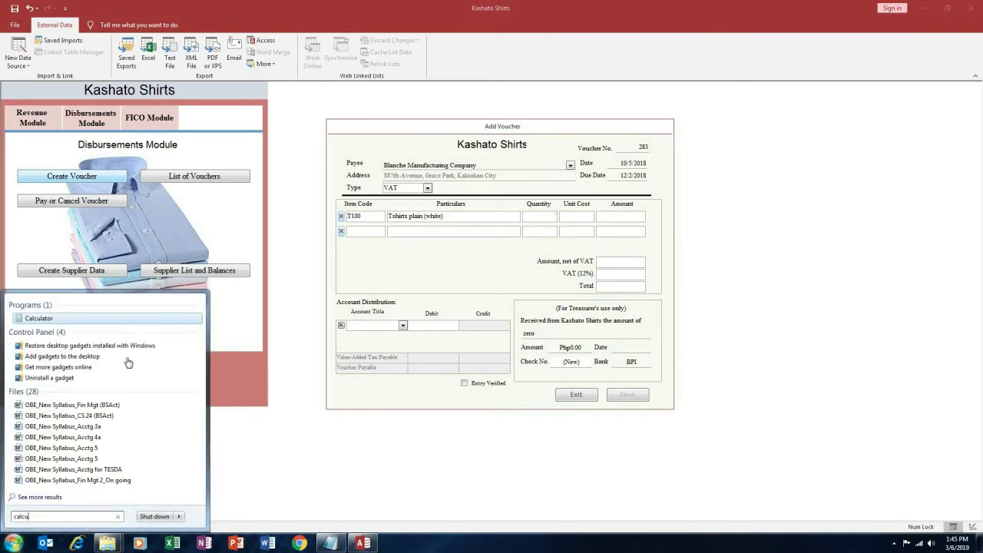
pyautogui.click(49, 320)
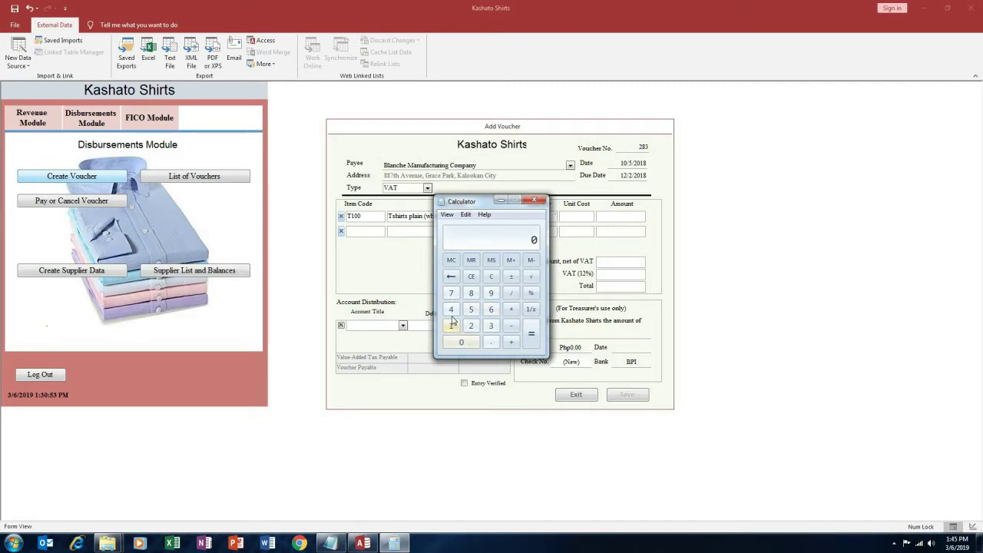
pyautogui.click(451, 326)
pyautogui.click(451, 292)
pyautogui.click(490, 294)
pyautogui.click(472, 327)
pyautogui.doubleClick(463, 343)
pyautogui.click(512, 326)
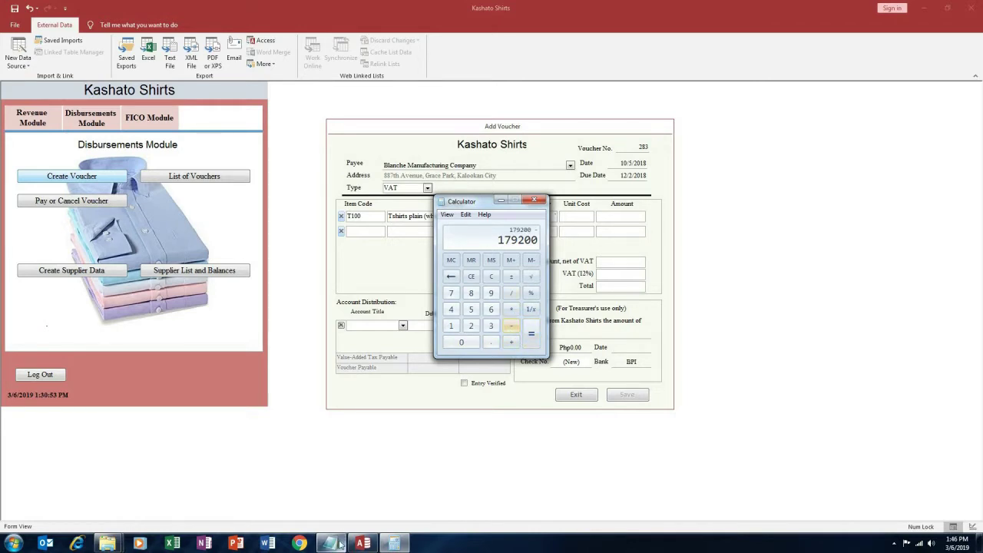
pyautogui.click(332, 543)
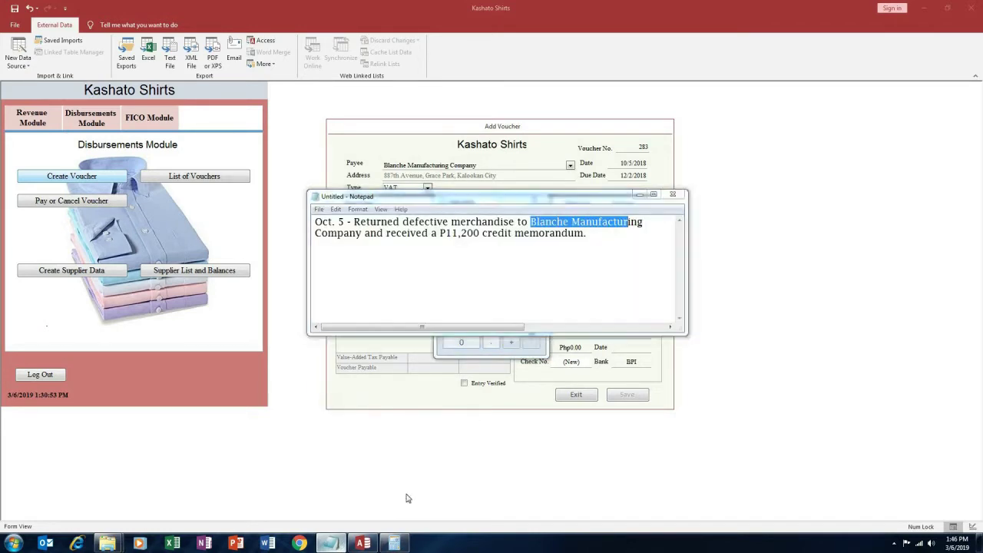
pyautogui.click(332, 543)
pyautogui.doubleClick(452, 326)
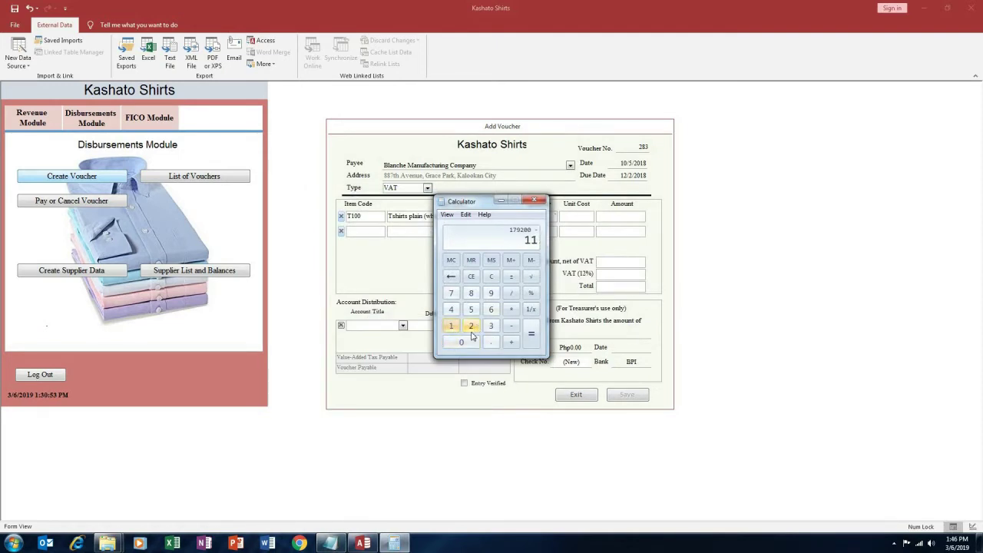
pyautogui.click(471, 326)
pyautogui.click(461, 342)
pyautogui.click(461, 342)
pyautogui.click(529, 338)
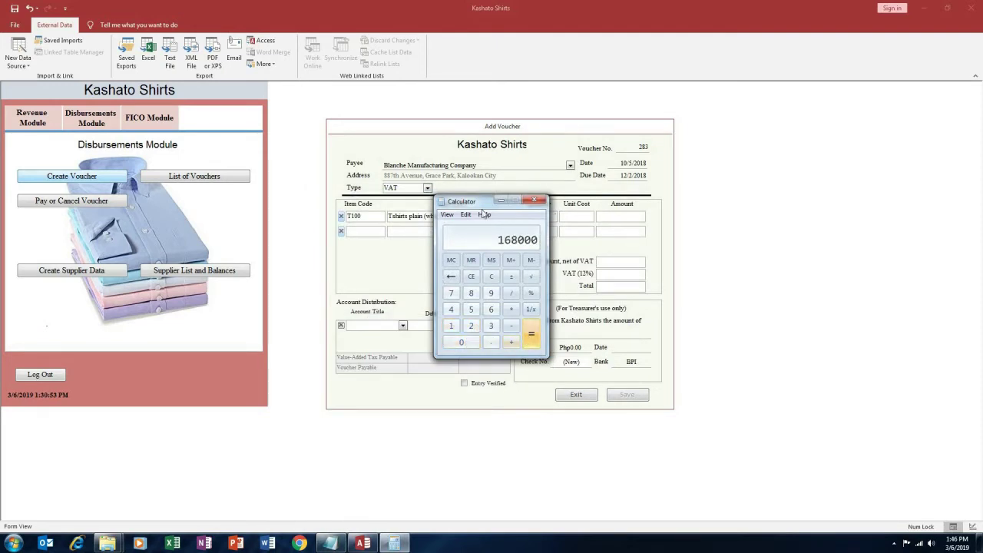
# Step: Divide the reduced voucher amount by the unit cost of 50 and move the Calculator off the voucher form
pyautogui.click(511, 293)
pyautogui.click(472, 311)
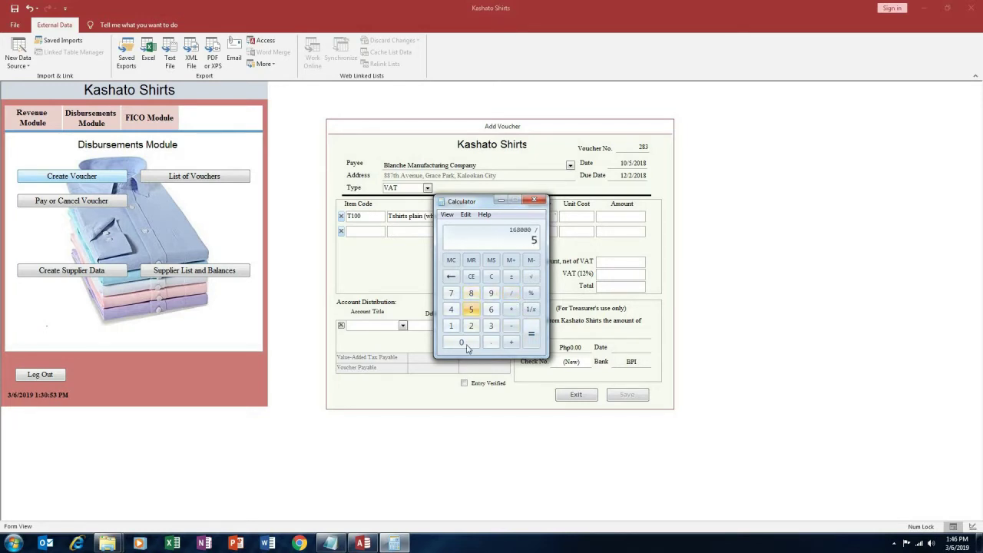
pyautogui.click(461, 342)
pyautogui.click(530, 338)
pyautogui.moveTo(484, 203); pyautogui.dragTo(726, 229)
# Step: Complete the plain white T-shirts line with a quantity of 3360 and a unit cost of 50
pyautogui.click(538, 217)
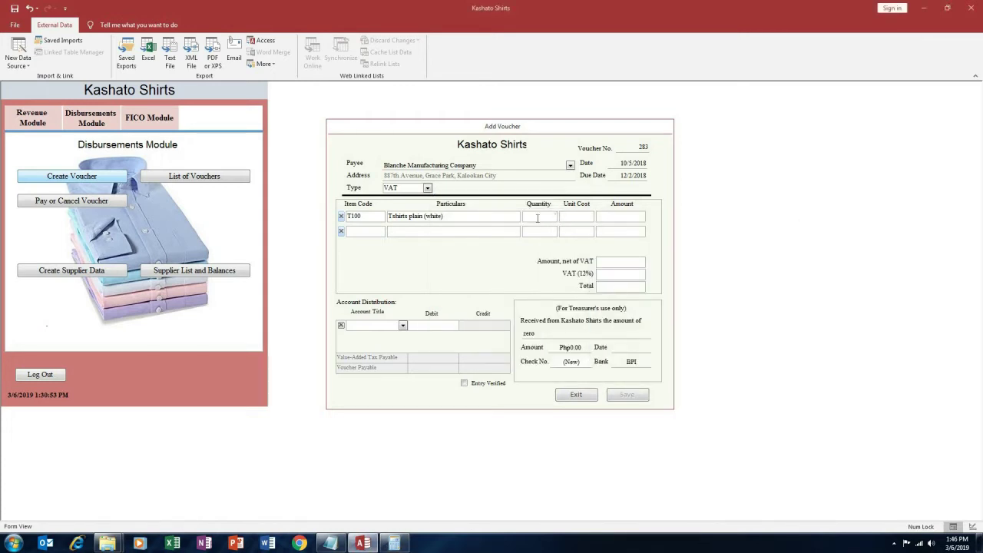
pyautogui.write('3360')
pyautogui.press('Tab')
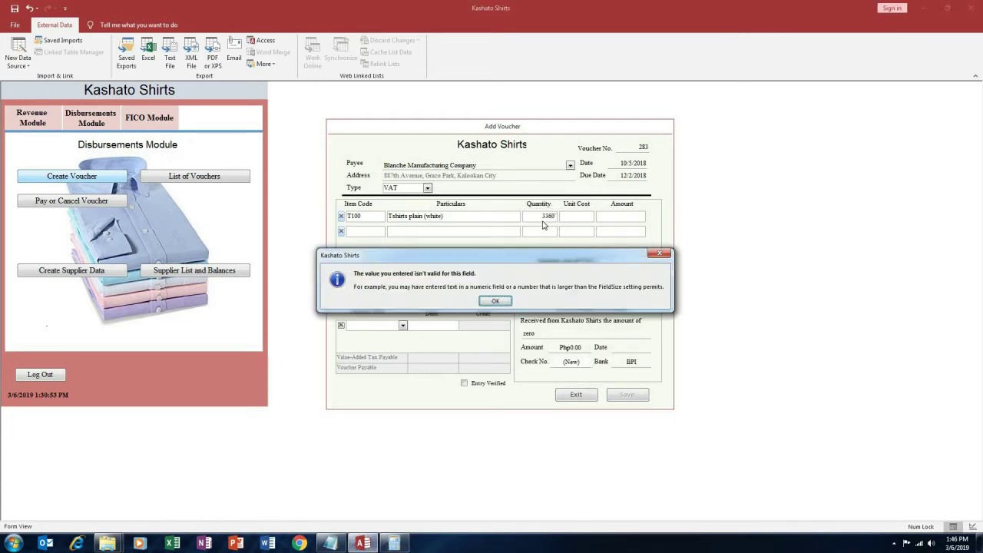
pyautogui.press('Return')
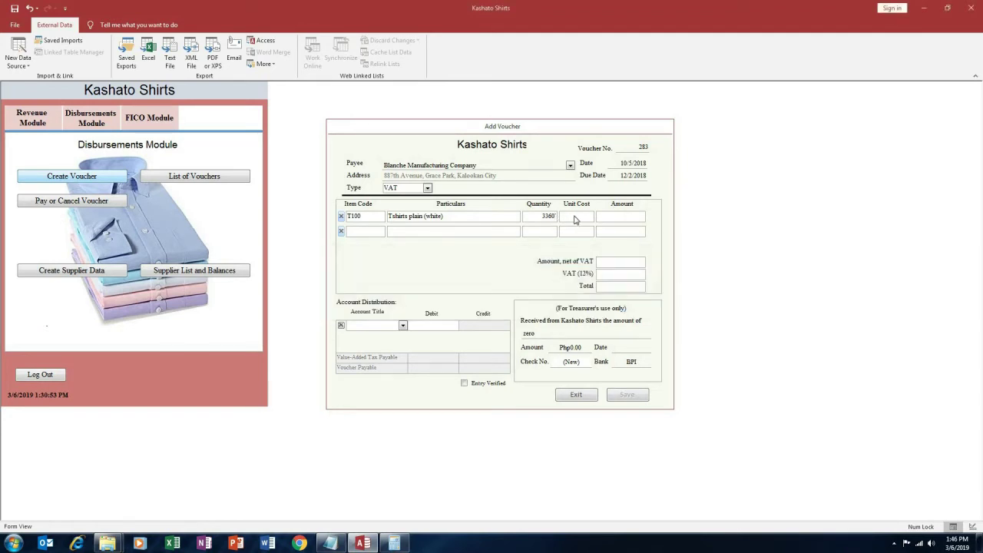
pyautogui.click(577, 220)
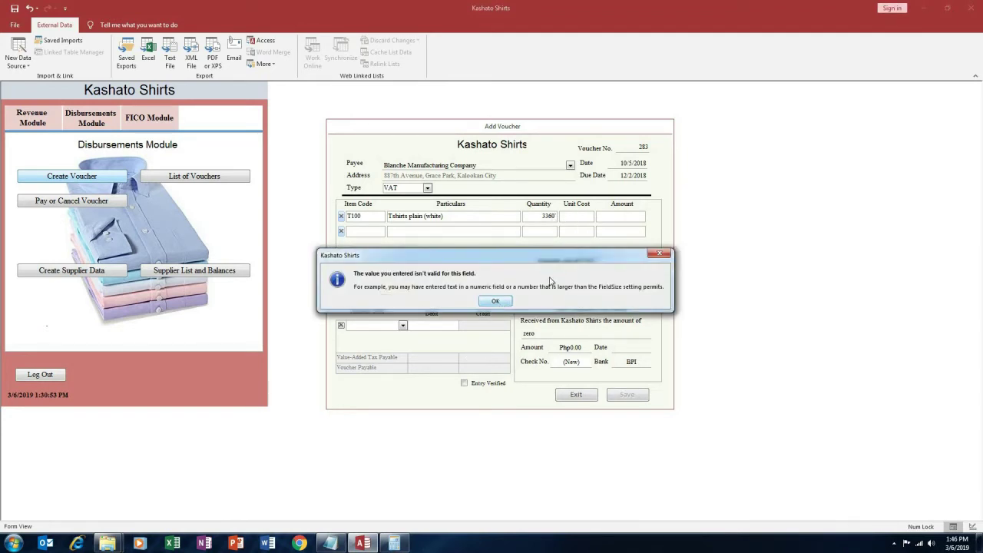
pyautogui.press('Return')
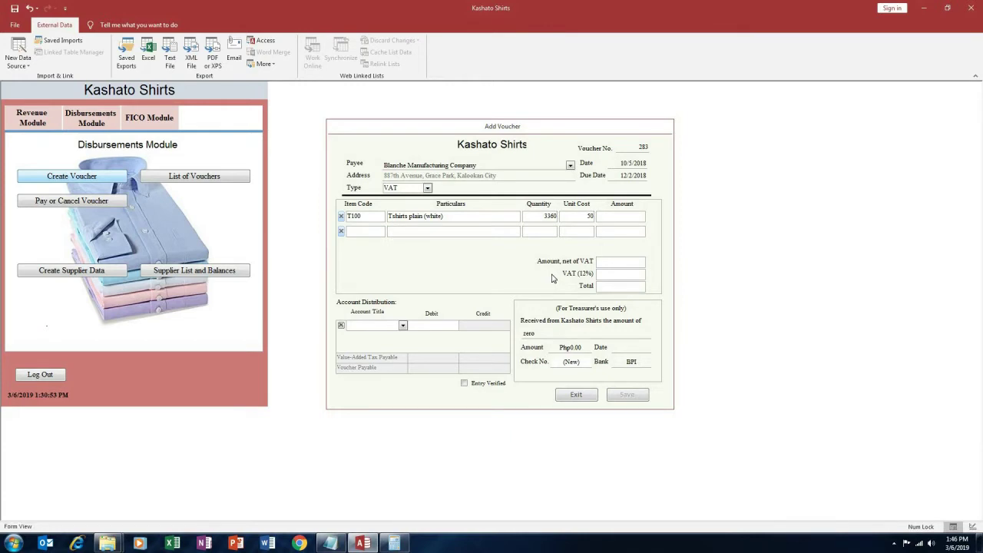
pyautogui.press('Tab')
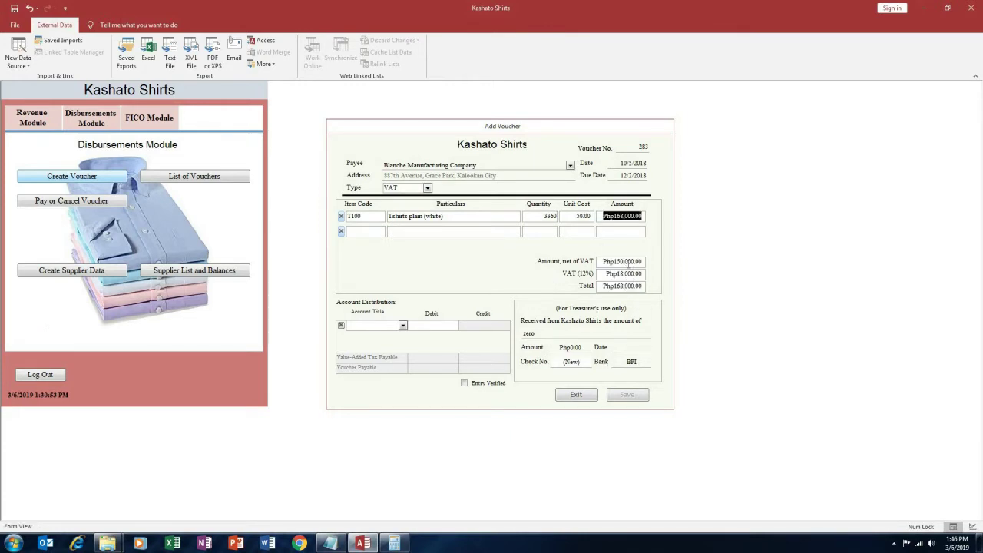
# Step: Assign the voucher's account distribution to Purchases and mark the entry as verified
pyautogui.click(394, 325)
pyautogui.write('purchases')
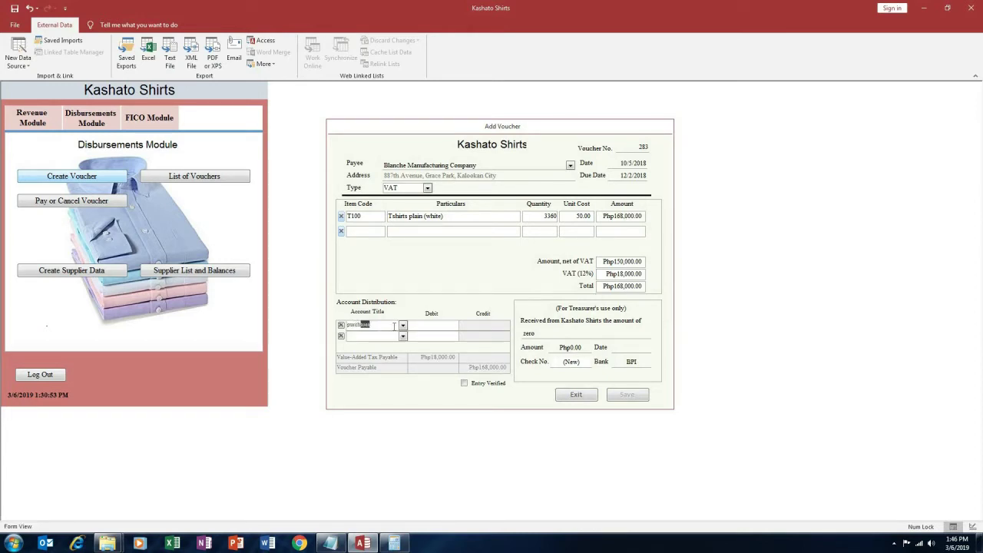
pyautogui.press('Tab')
pyautogui.click(464, 382)
# Step: Save the replacement voucher and exit the voucher form
pyautogui.click(628, 395)
pyautogui.click(480, 307)
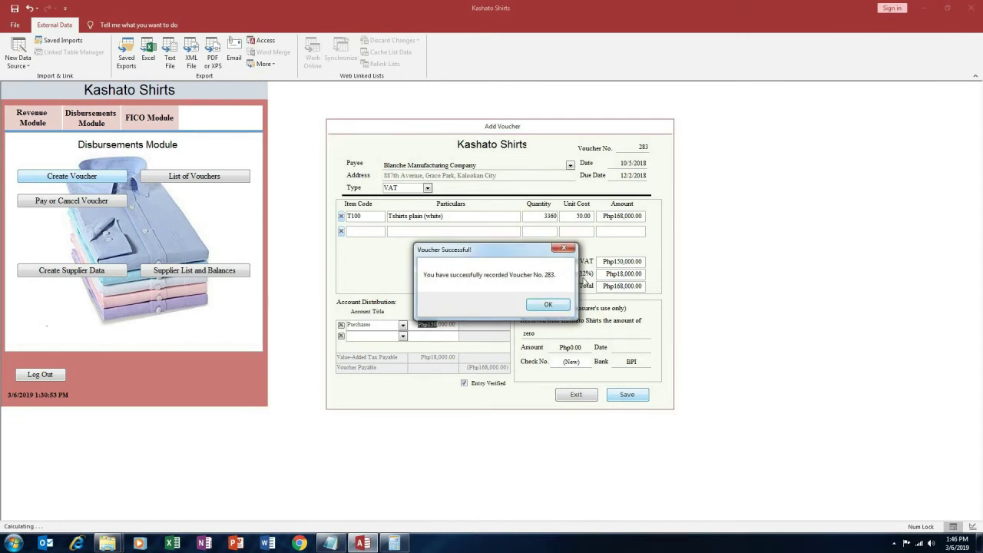
pyautogui.click(548, 305)
pyautogui.click(576, 395)
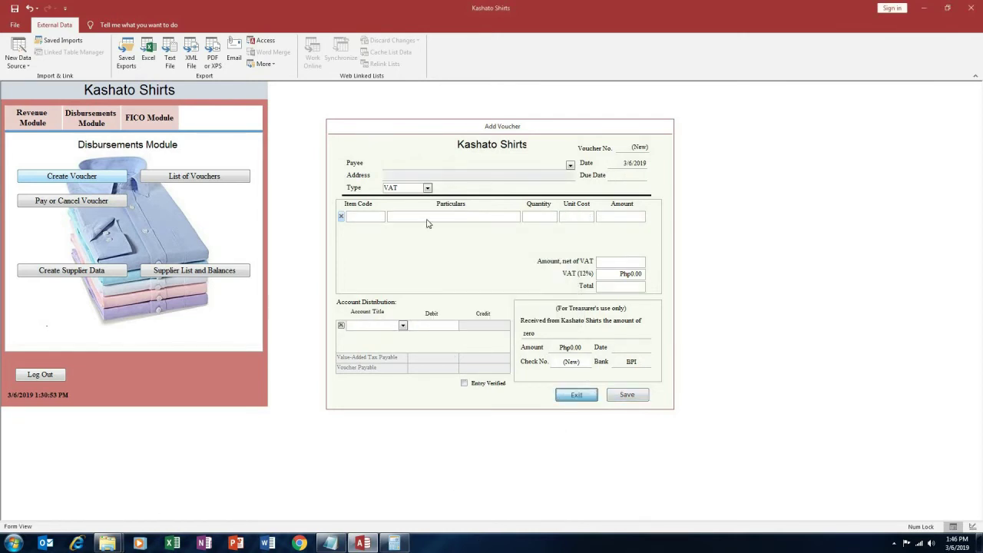
# Step: Open the list of vouchers and check the supplier and balance of the new Blanche Manufacturing Company voucher dated 10/5/2018
pyautogui.click(212, 178)
pyautogui.scroll(-3, 492, 296)
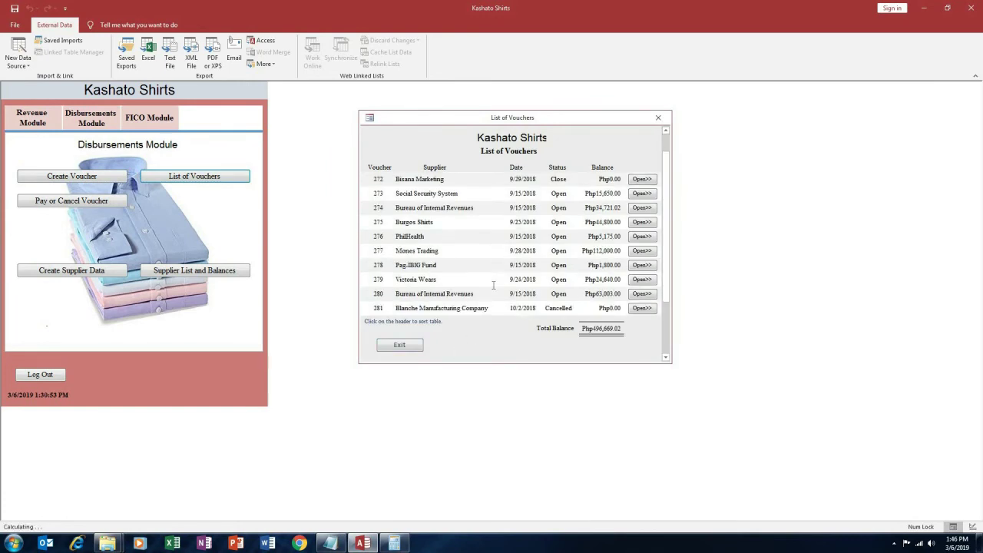
pyautogui.moveTo(400, 280); pyautogui.dragTo(492, 283)
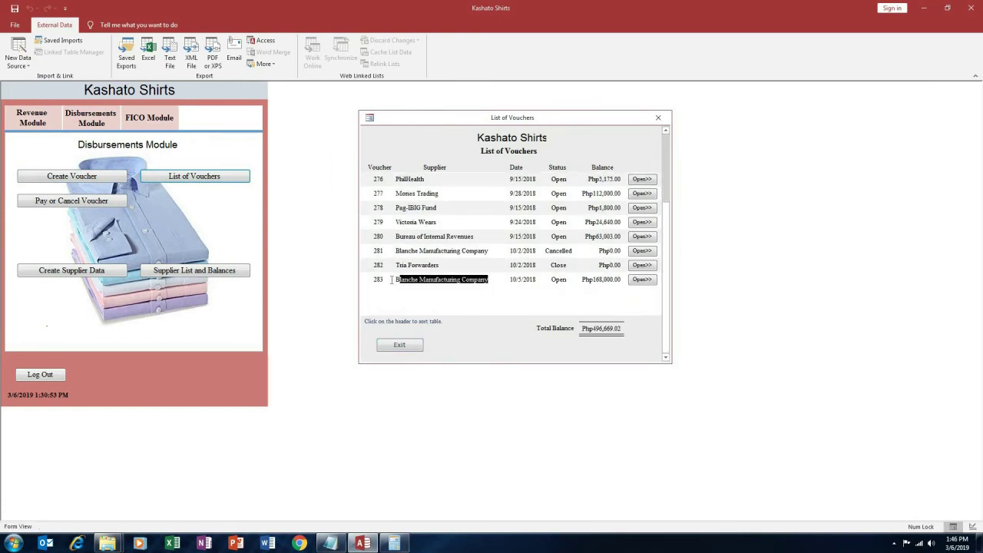
pyautogui.click(392, 281)
pyautogui.doubleClick(603, 281)
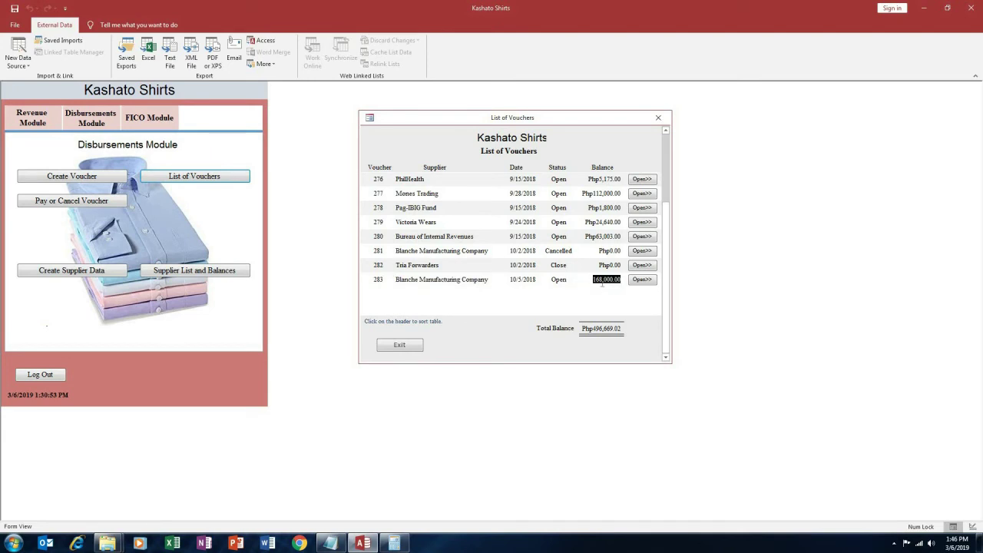
pyautogui.click(603, 281)
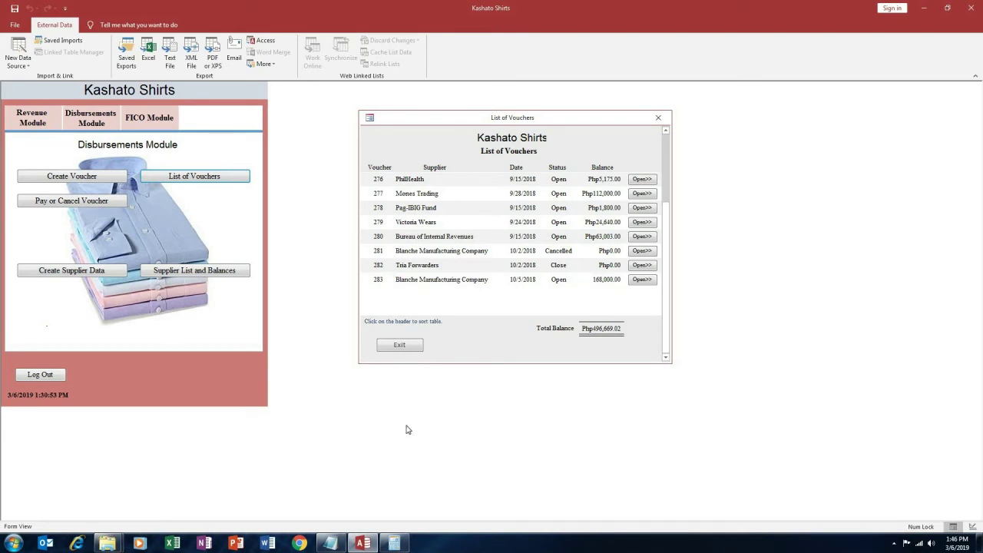